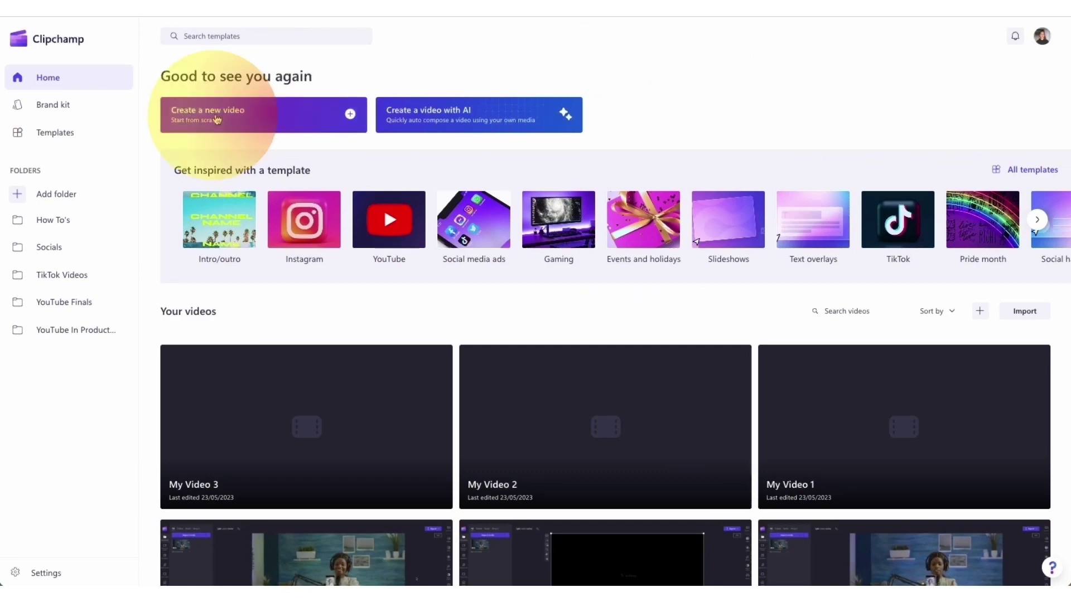
Start a blank video project and import the beach clip e8eb6.MOV into its media.
left_click(226, 115)
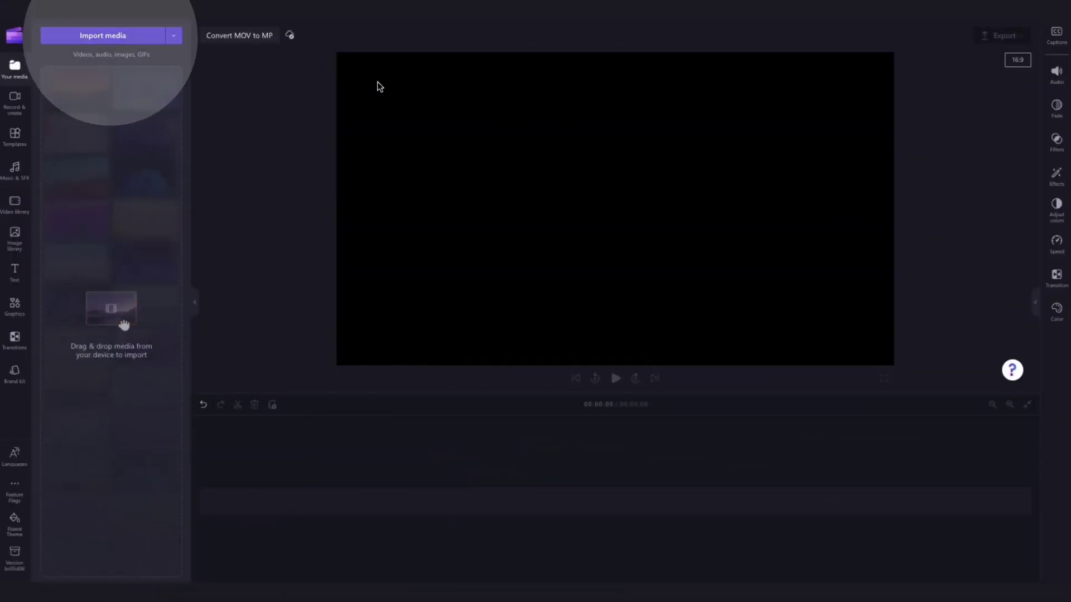
left_click(107, 38)
left_click(321, 130)
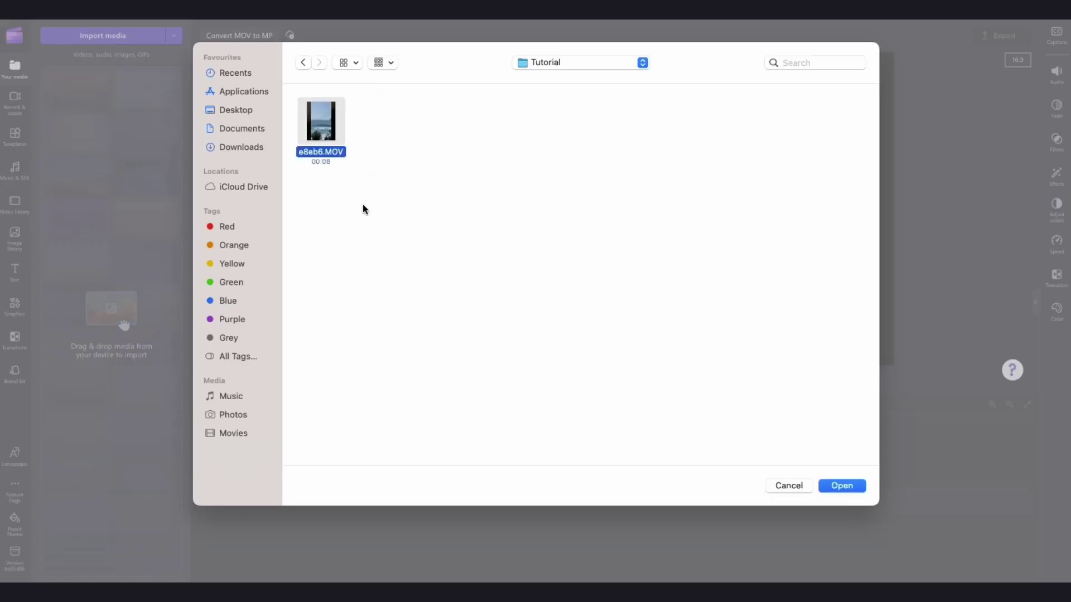
left_click(841, 485)
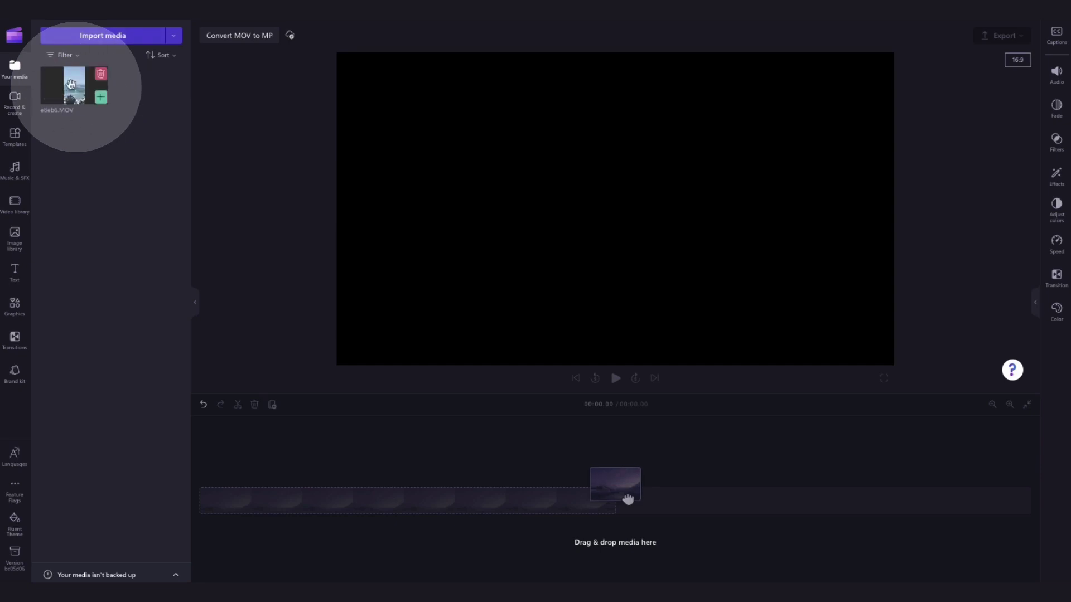
Drop the beach clip onto the timeline and accept the matched 9:16 dimensions notice.
mouse_move(75, 87)
left_mouse_down()
mouse_move(211, 138)
mouse_move(243, 498)
left_mouse_up()
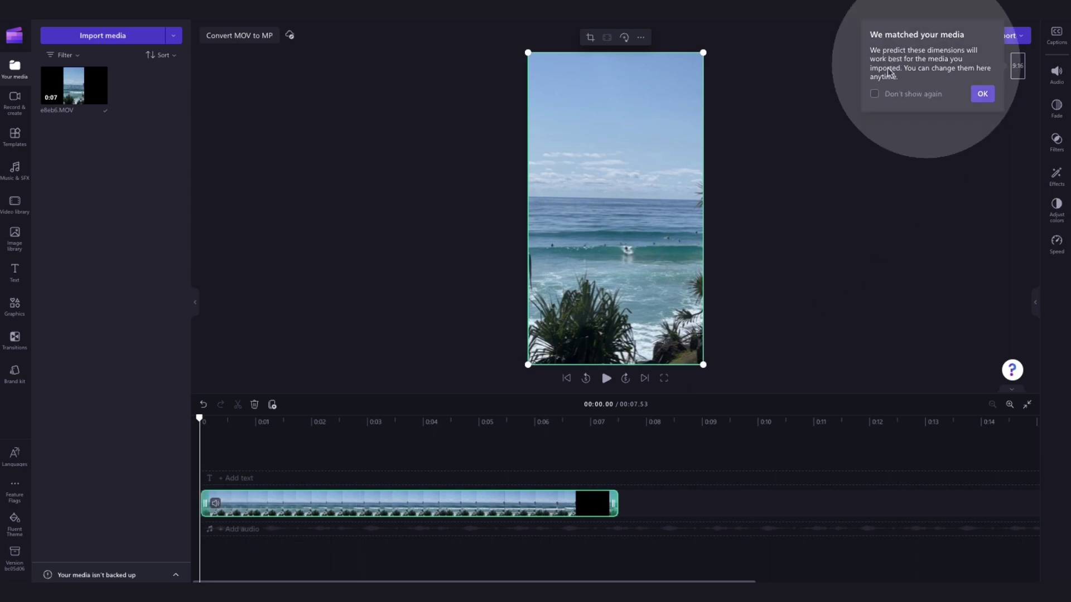
left_click(979, 95)
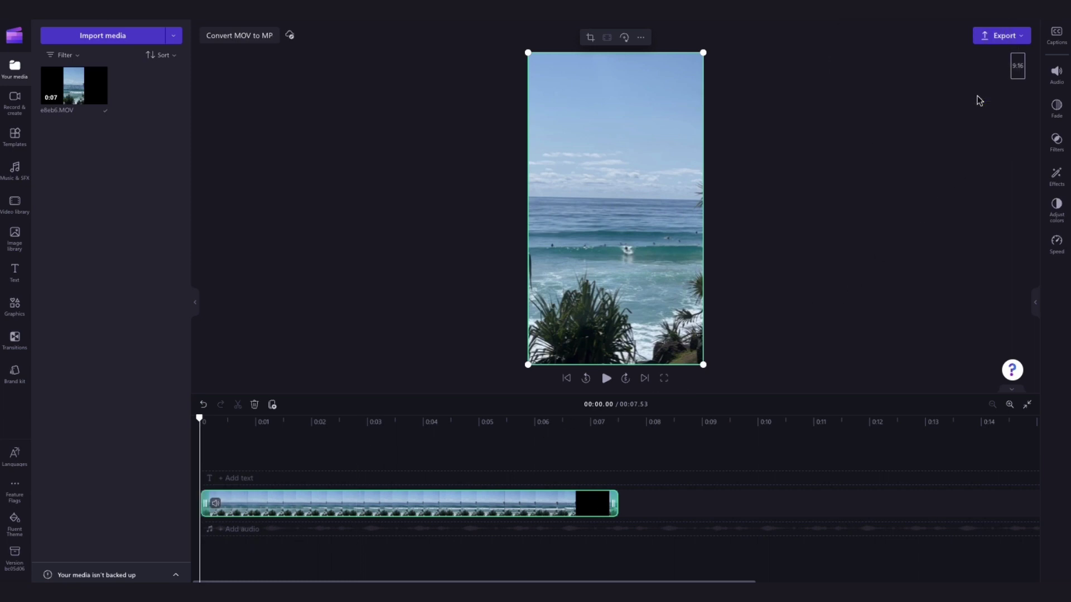
Browse the aspect ratios, reselect 9:16, and play the beach clip in the preview.
left_click(1018, 70)
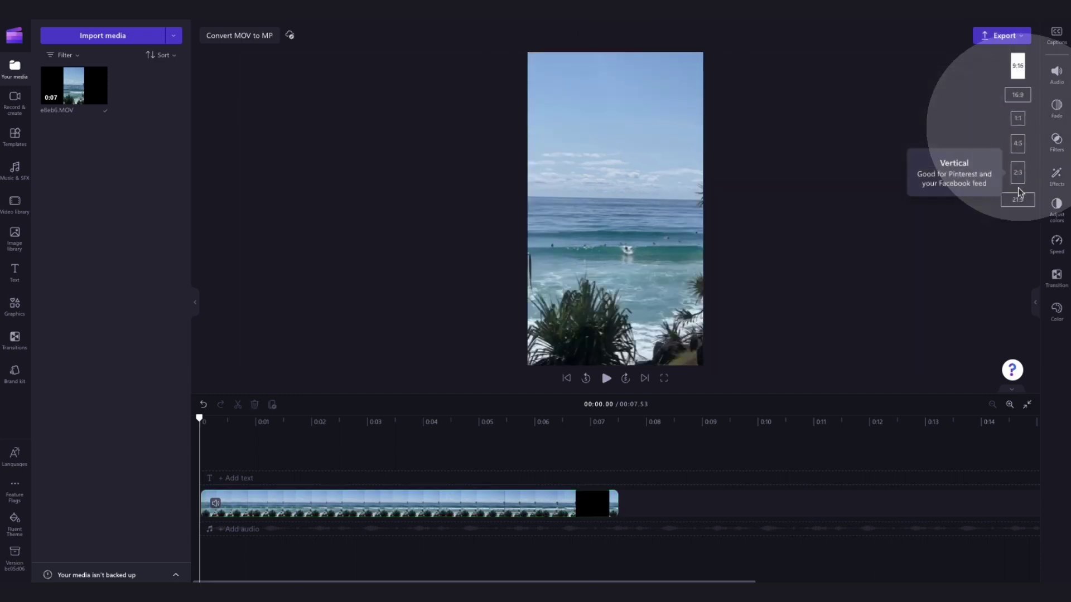
left_click(1018, 66)
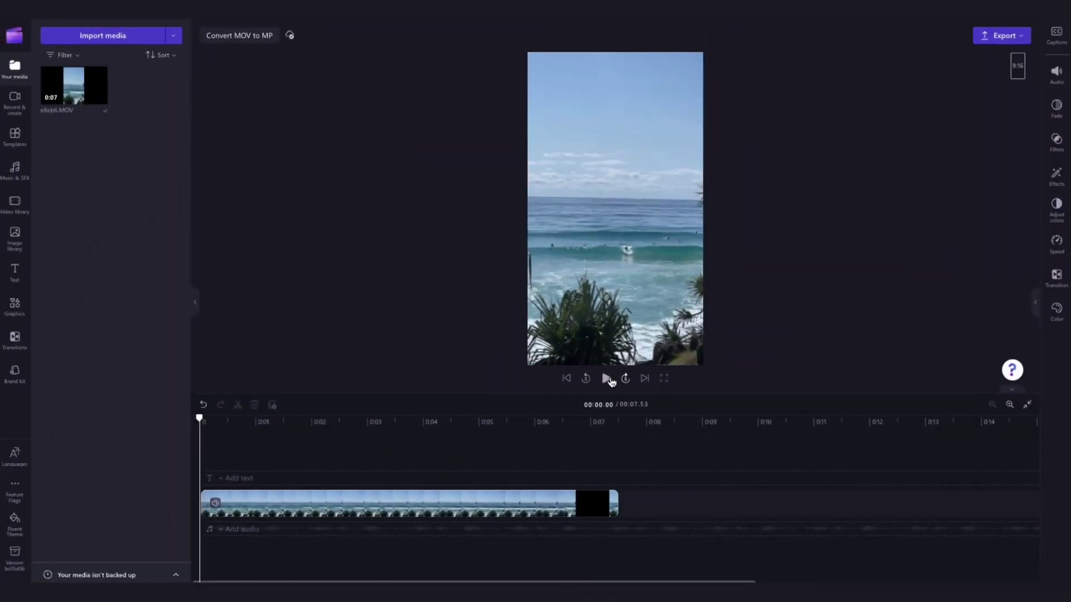
left_click(608, 378)
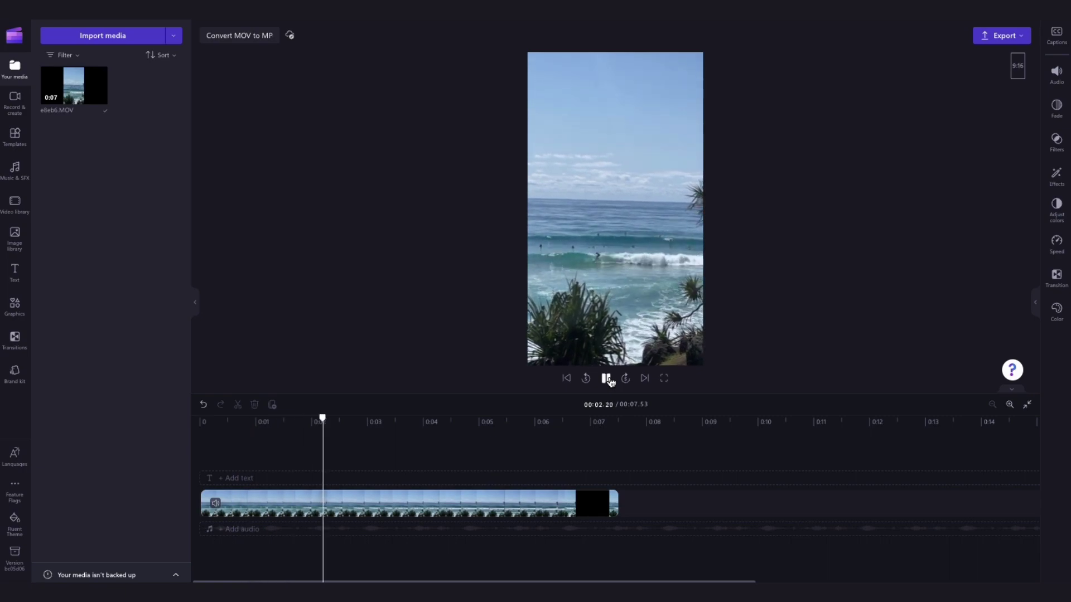
scroll(1056, 391, "down", 3)
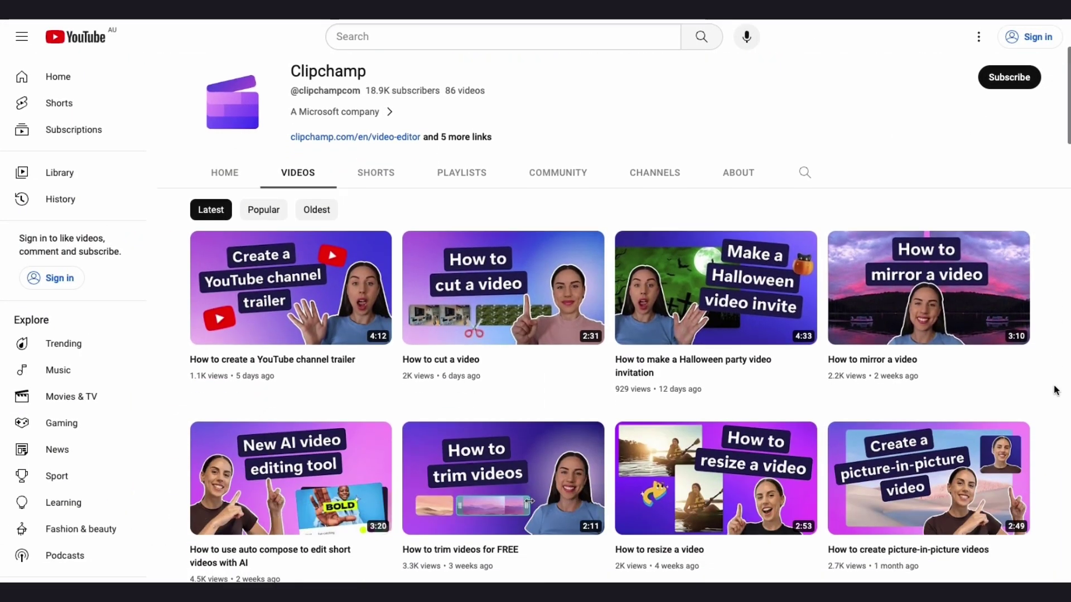
scroll(1056, 390, "down", 3)
scroll(1056, 391, "down", 3)
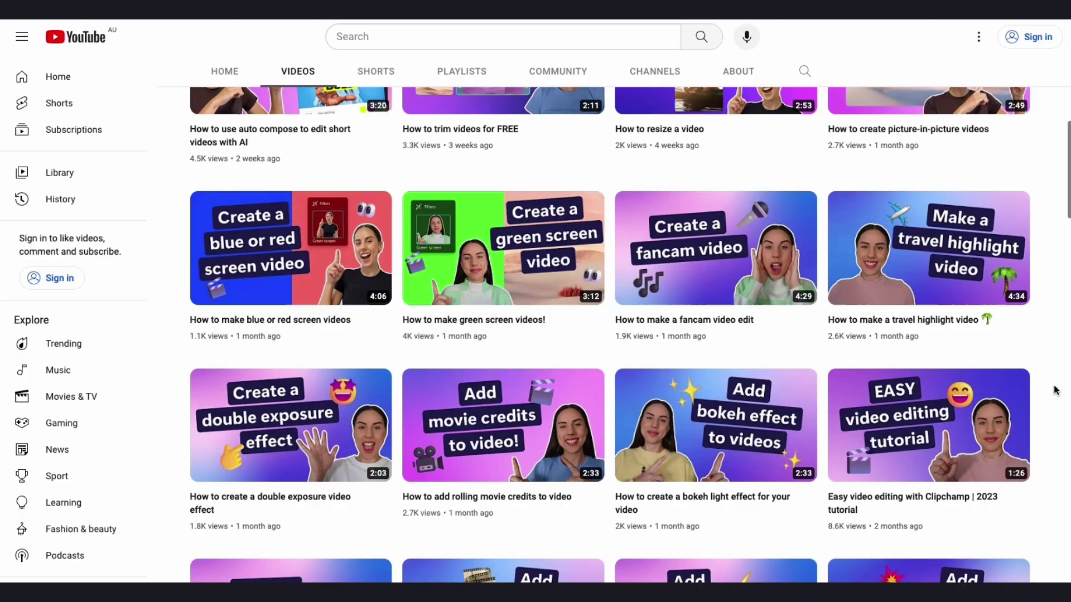
scroll(1055, 389, "down", 3)
scroll(1055, 390, "down", 2)
scroll(1056, 390, "down", 3)
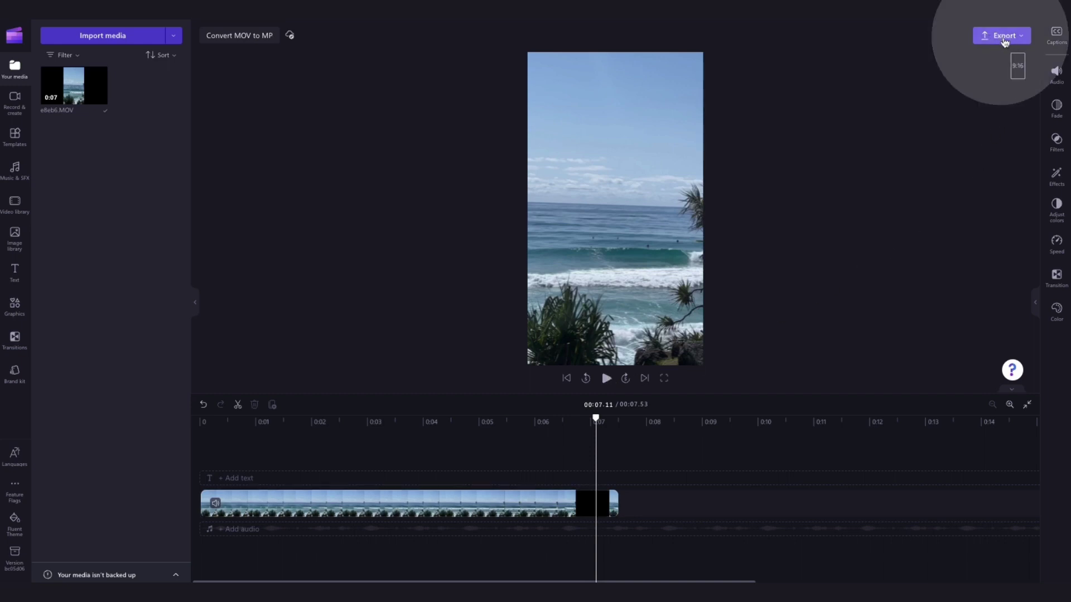
Export the beach clip at 1080p as a 7-second, 19.15 MB MP4.
left_click(1005, 41)
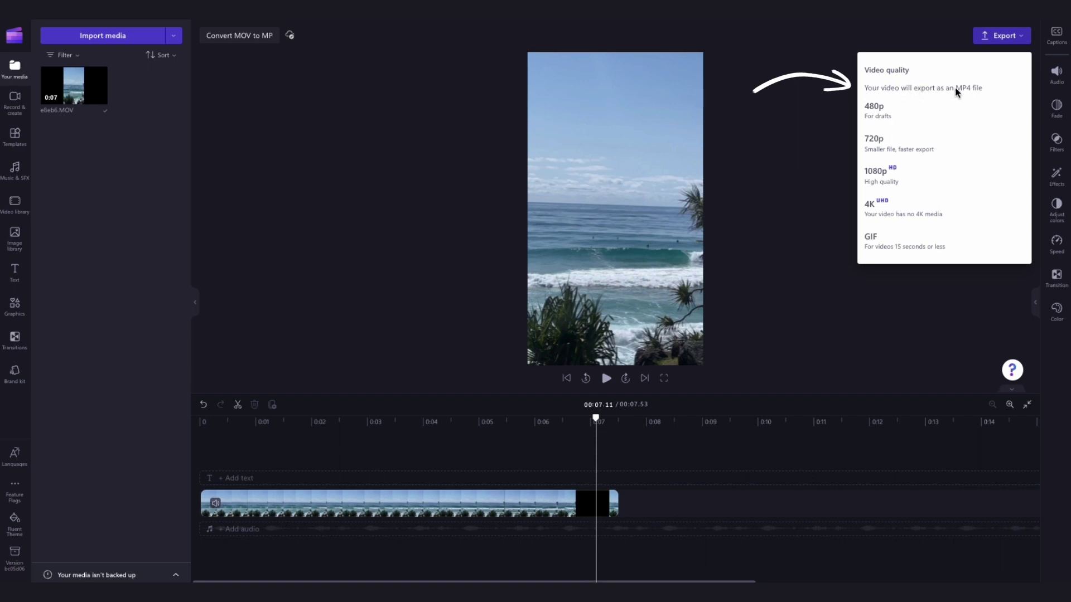
left_click(964, 176)
left_click(964, 179)
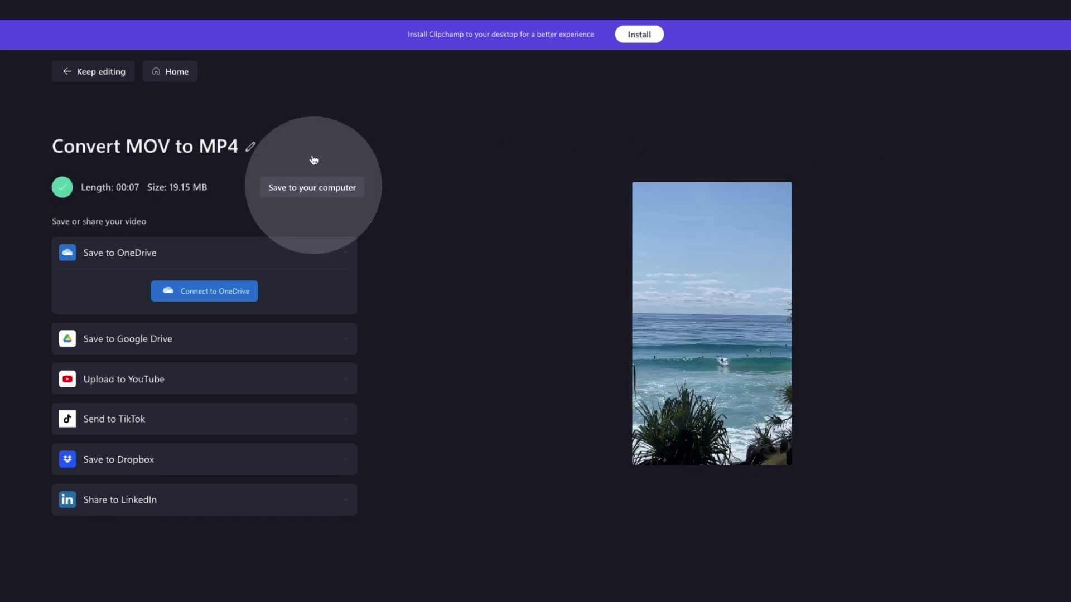
Save the exported file as 'Convert MOV to MP4.mp4' in Documents.
left_click(305, 189)
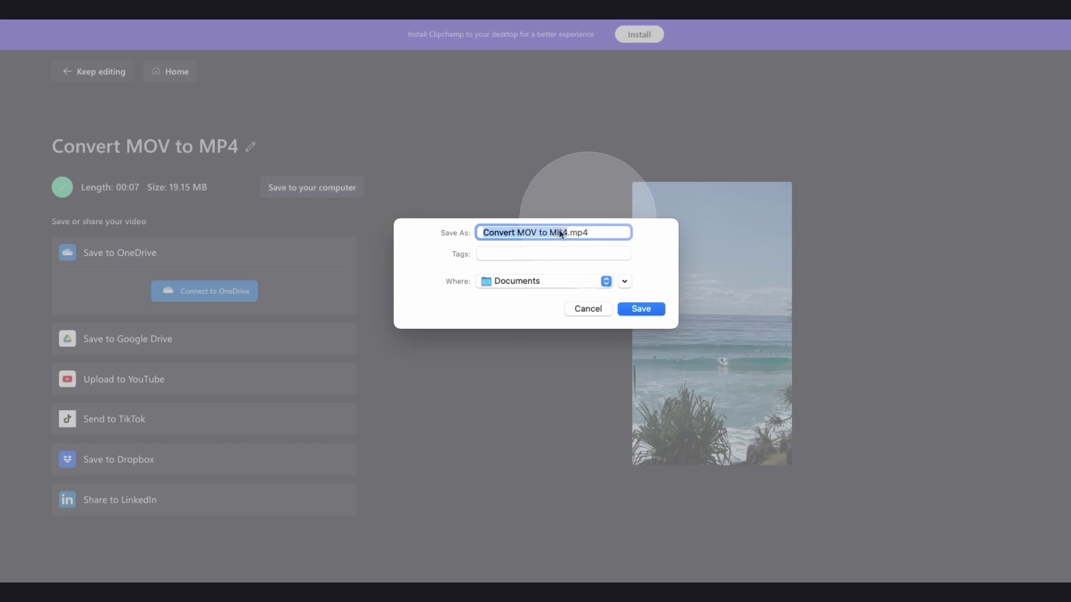
left_click(641, 309)
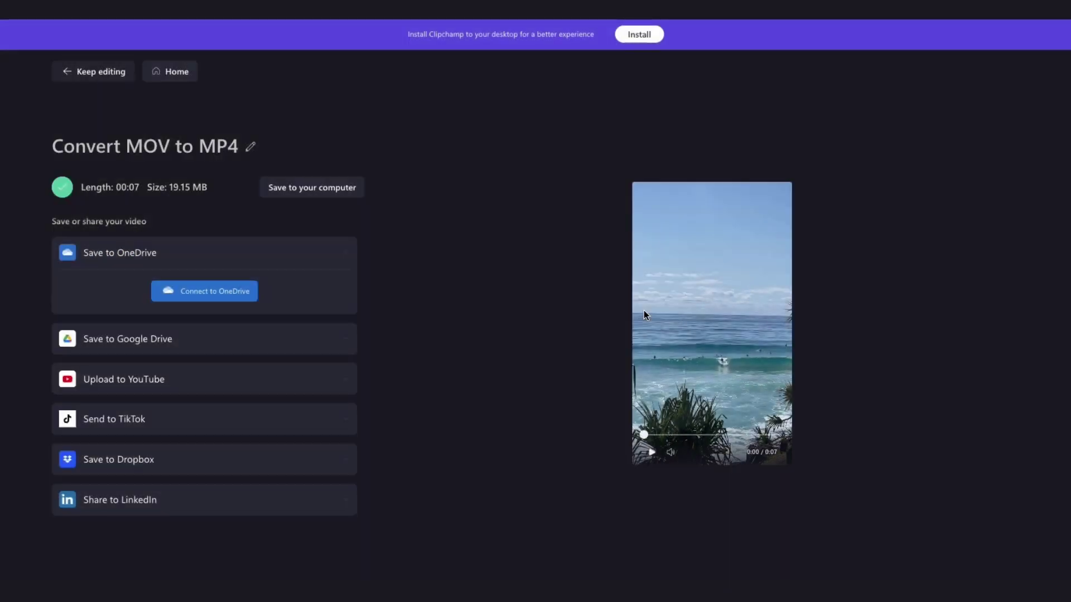